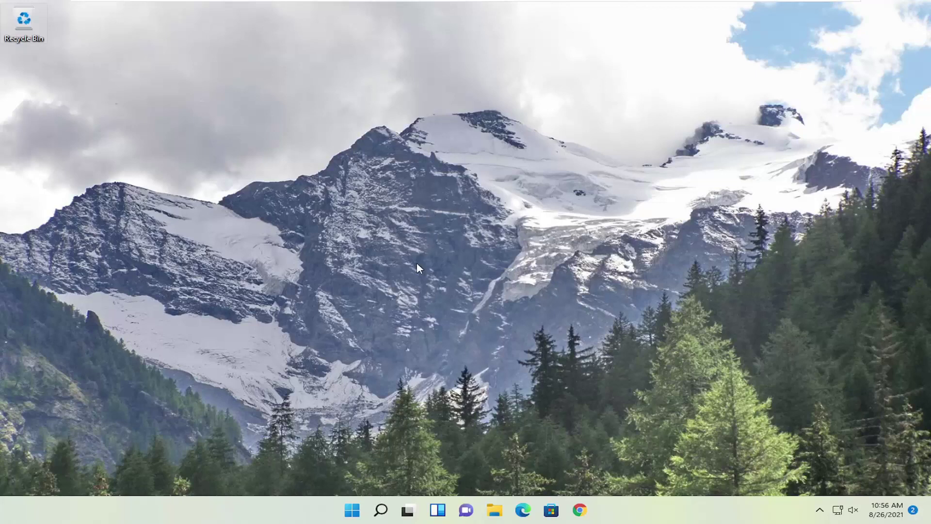
- Find Control Panel through Windows Search and launch it from the best-match result
{"action": "left_click", "coordinate": [381, 509]}
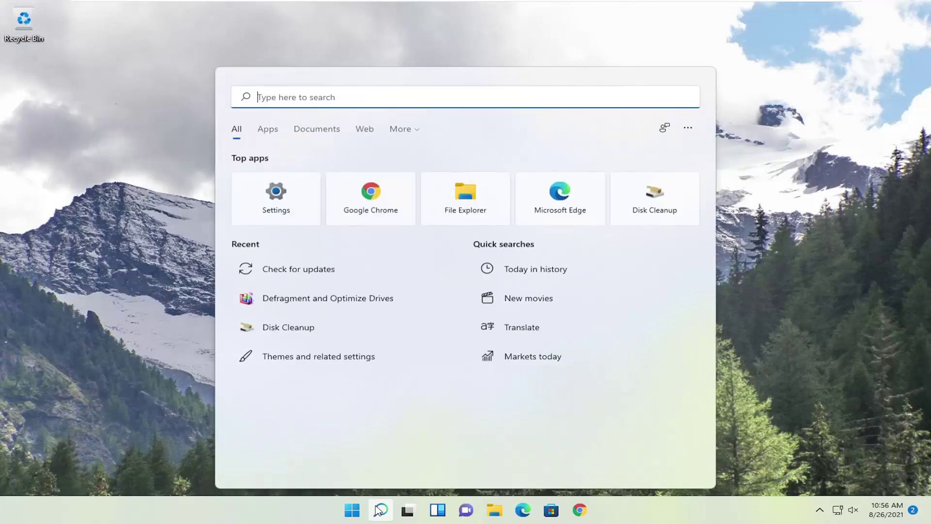
{"action": "type", "text": "contr"}
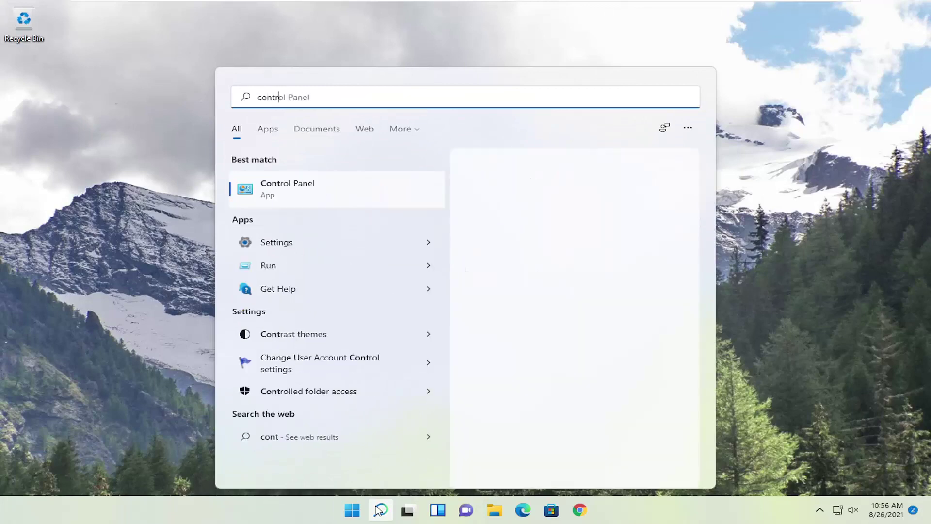
{"action": "type", "text": "ol panel"}
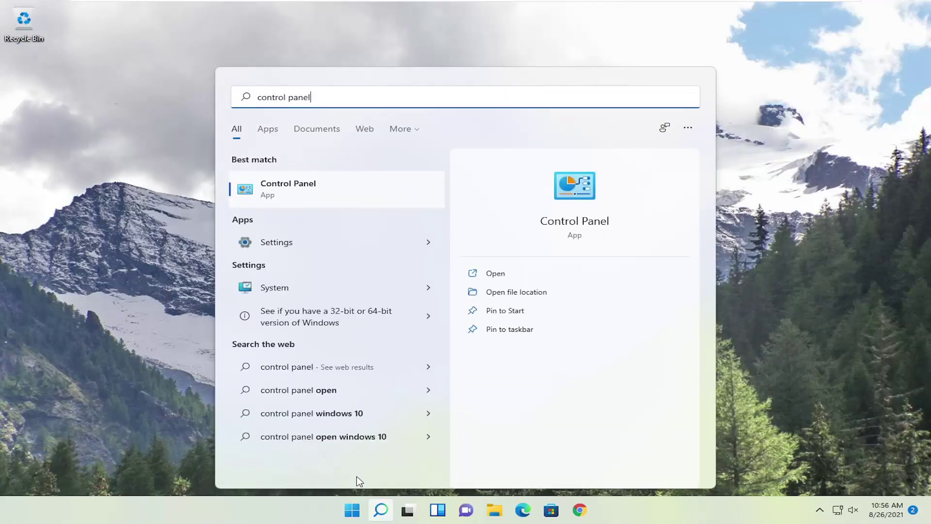
{"action": "left_click", "coordinate": [306, 190]}
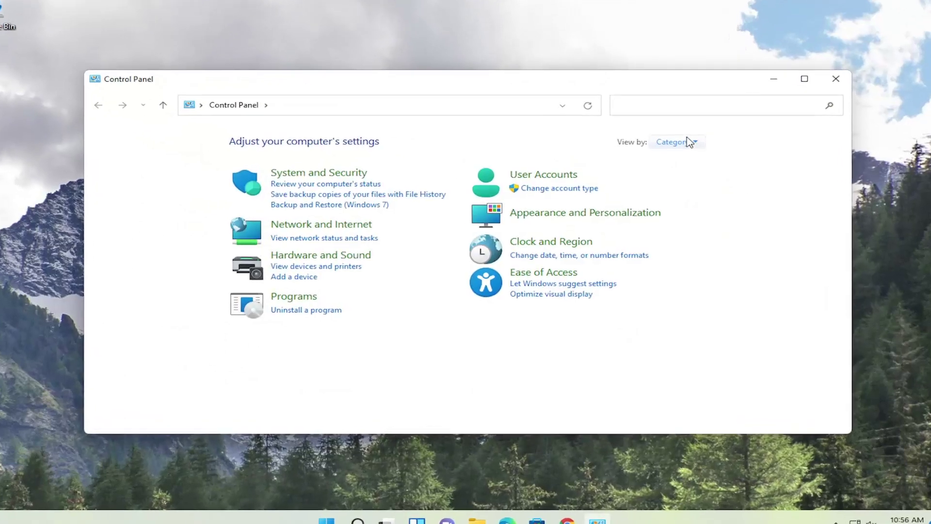
- From Hardware and Sound, run Add a device, find nothing, and close the search
{"action": "left_click", "coordinate": [690, 142]}
{"action": "left_click", "coordinate": [702, 146]}
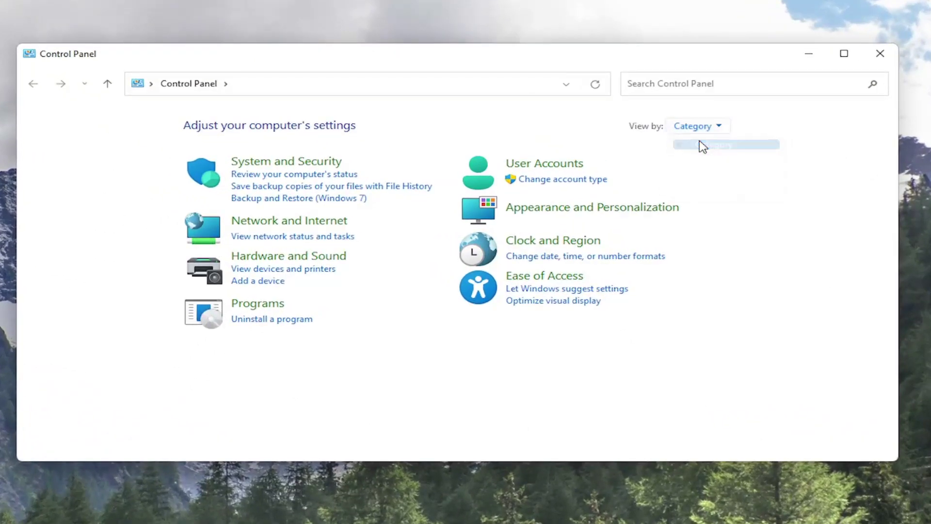
{"action": "left_click", "coordinate": [277, 257]}
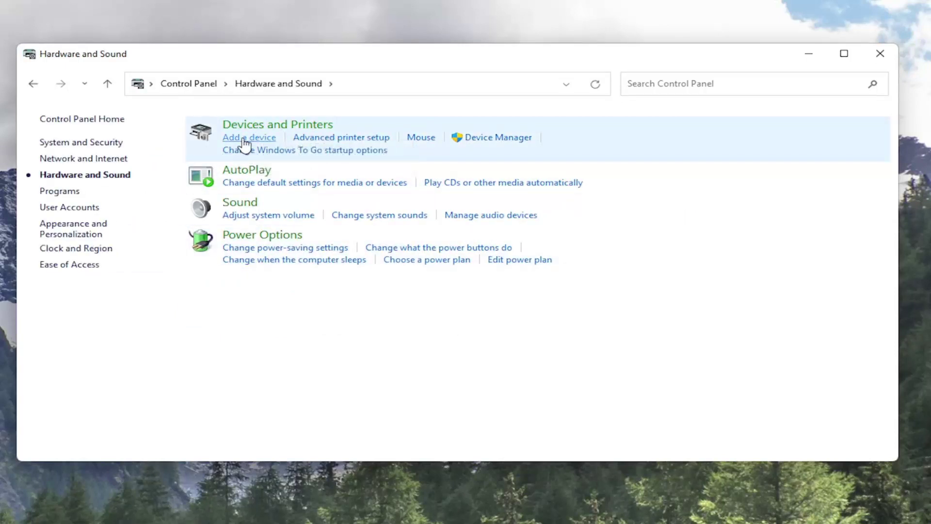
{"action": "left_click", "coordinate": [246, 139]}
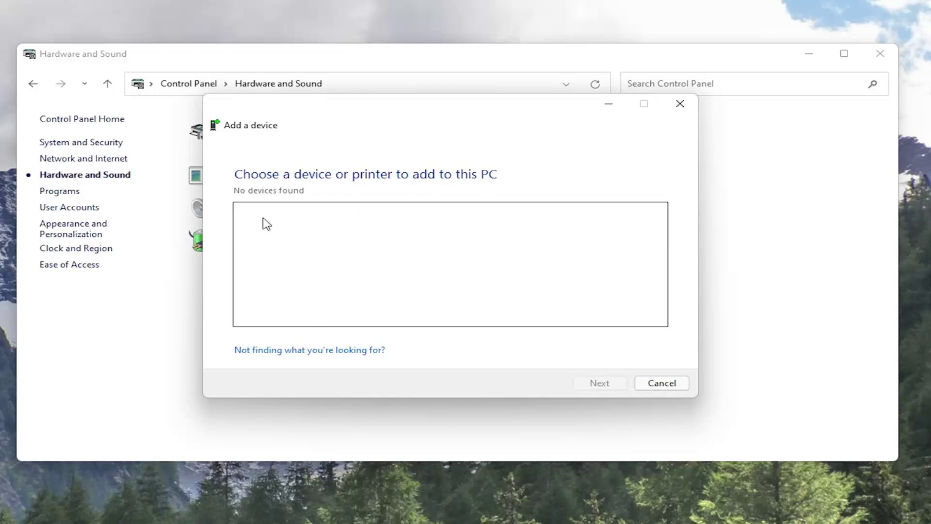
{"action": "left_click", "coordinate": [661, 383]}
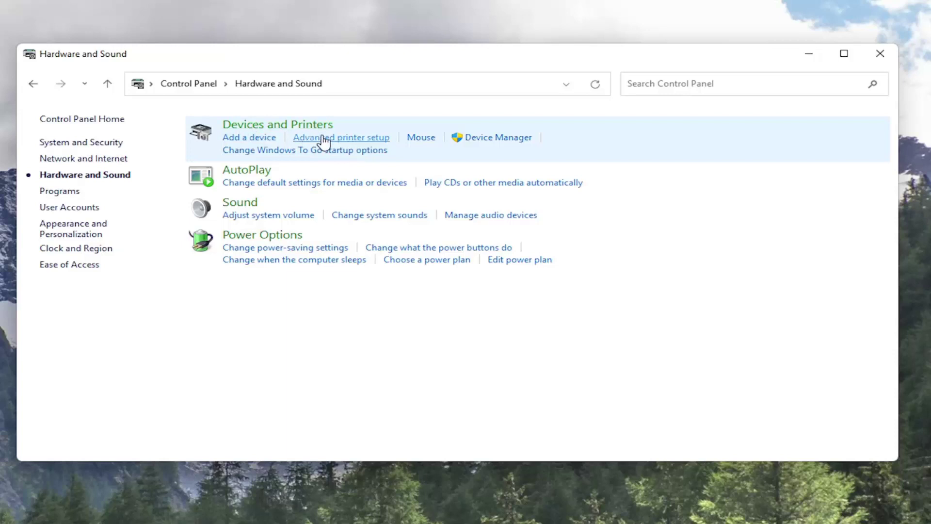
- Start Add Printer, choose the unlisted-printer route and a local printer with manual settings
{"action": "left_click", "coordinate": [366, 144]}
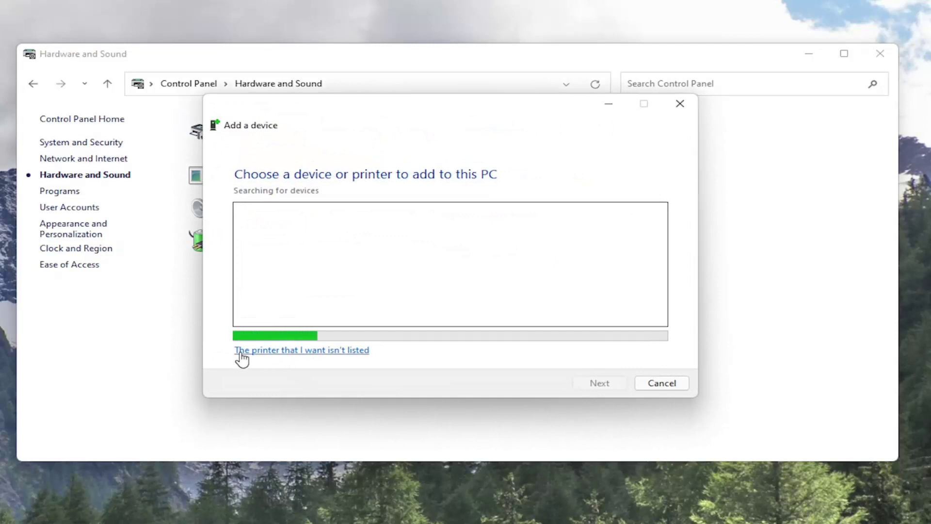
{"action": "left_click", "coordinate": [339, 353]}
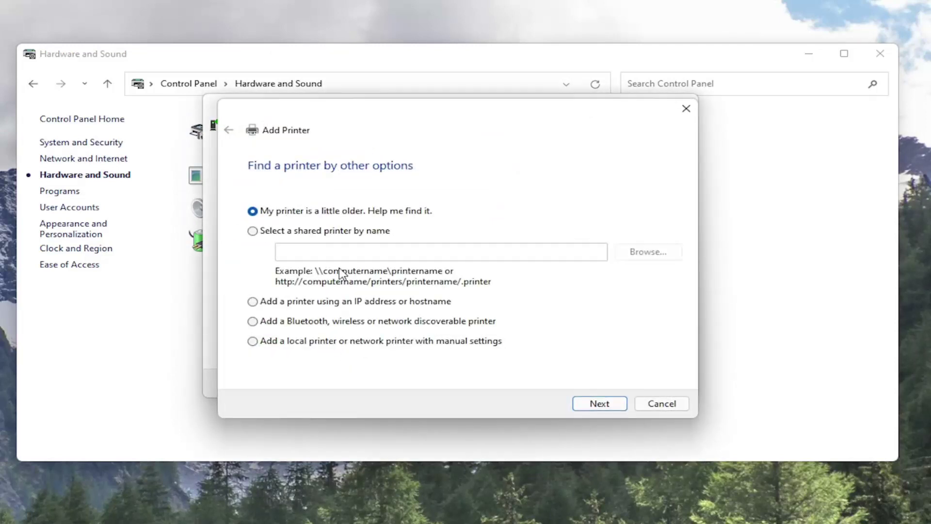
{"action": "left_click_drag", "start_coordinate": [340, 130], "coordinate": [330, 109]}
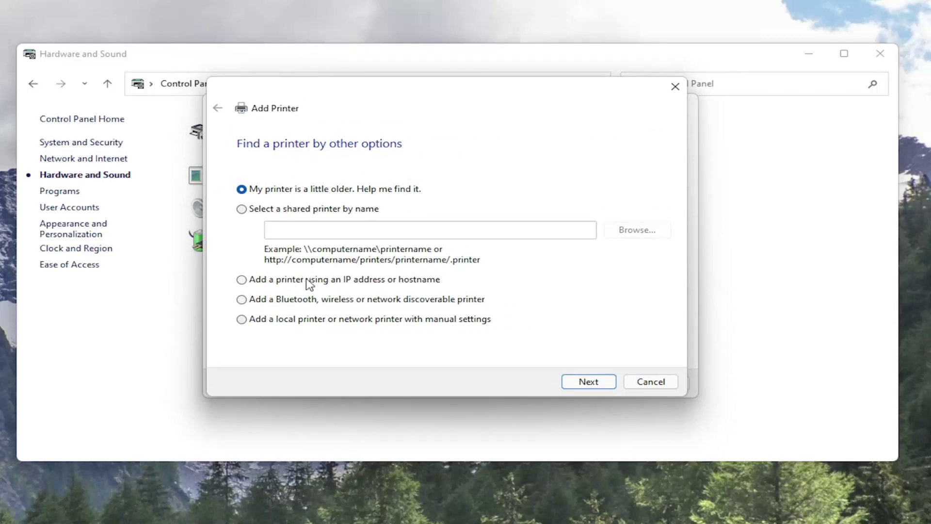
{"action": "left_click", "coordinate": [247, 322]}
{"action": "left_click", "coordinate": [589, 384]}
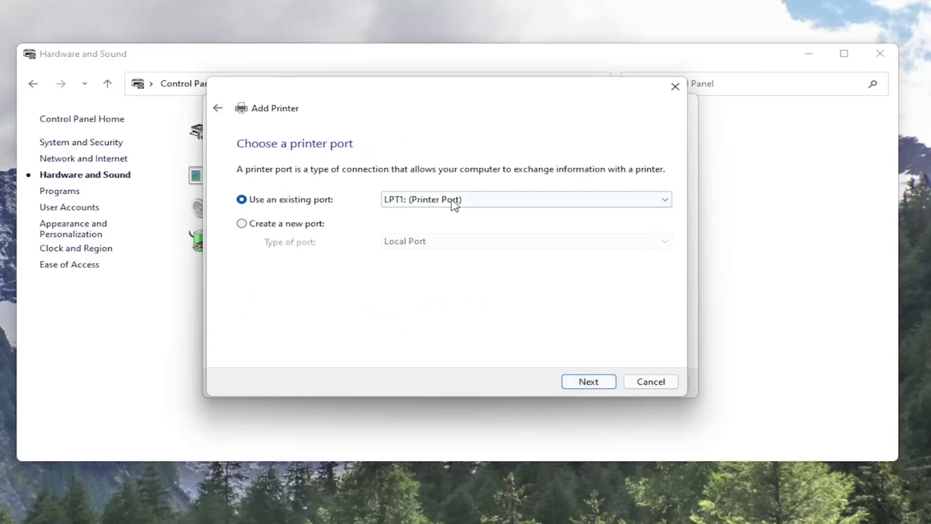
- Keep port LPT1, pick Microsoft OpenXPS Class Driver 2, then abandon the wizard
{"action": "left_click", "coordinate": [453, 200]}
{"action": "left_click", "coordinate": [452, 200]}
{"action": "left_click", "coordinate": [584, 384]}
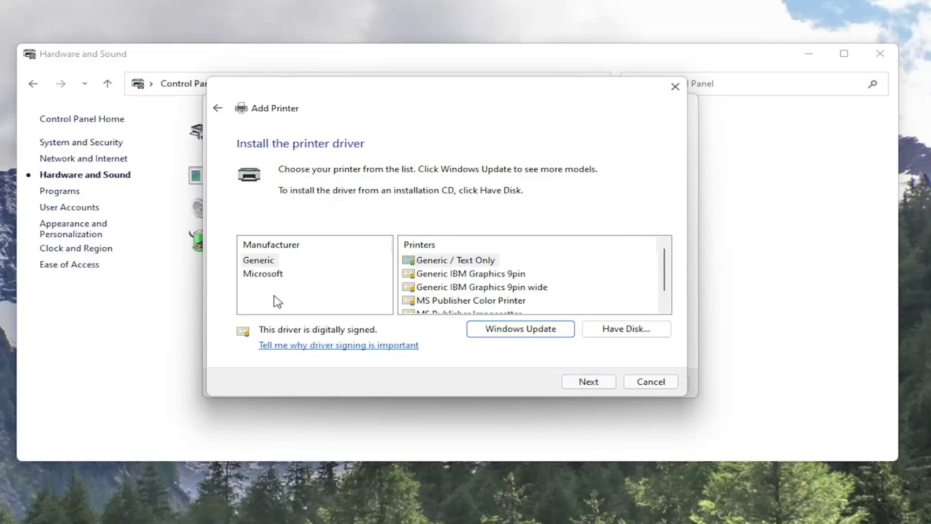
{"action": "left_click", "coordinate": [264, 276]}
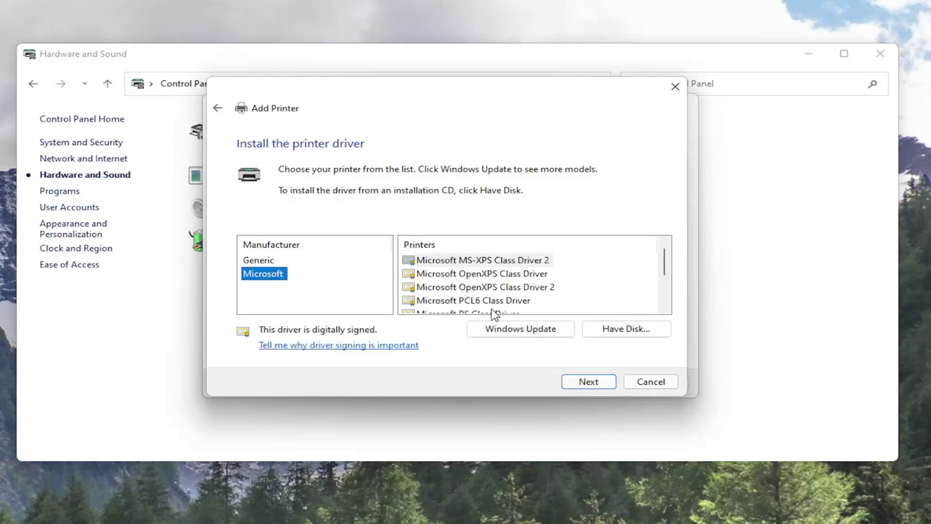
{"action": "left_click", "coordinate": [481, 286]}
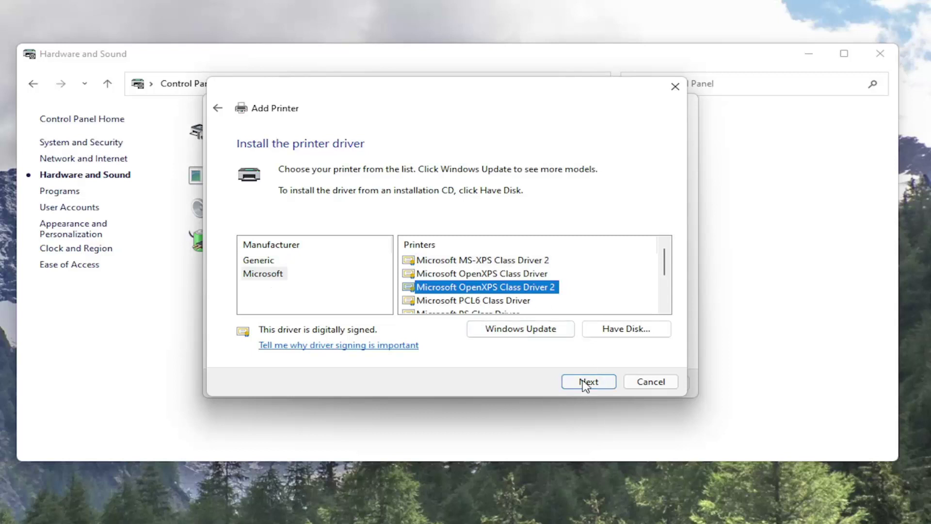
{"action": "left_click", "coordinate": [649, 385]}
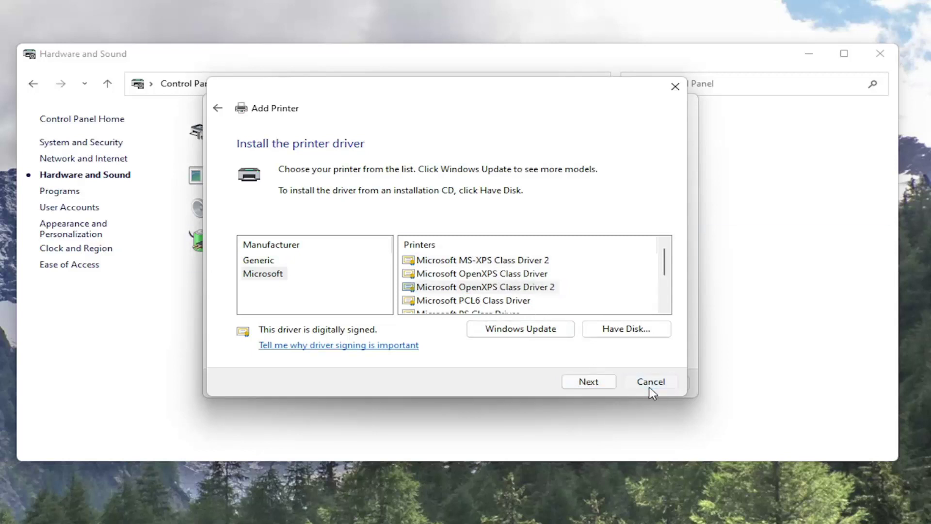
{"action": "left_click", "coordinate": [678, 105]}
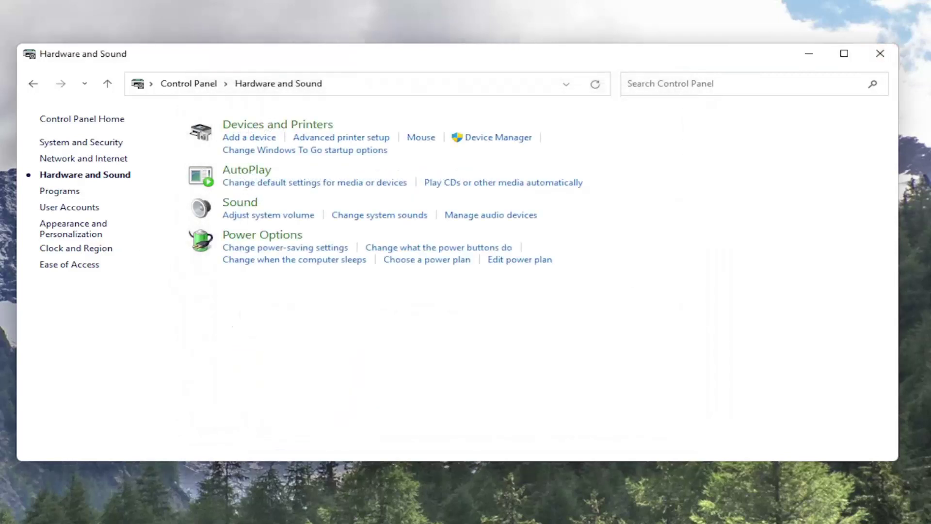
- Close the Hardware and Sound window and launch Google Chrome from the taskbar
{"action": "left_click", "coordinate": [879, 53]}
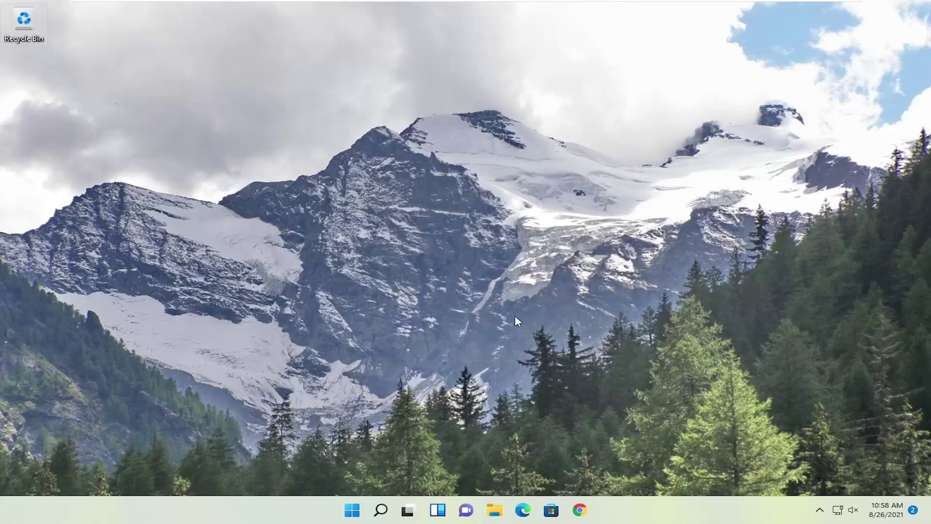
{"action": "left_click", "coordinate": [581, 511]}
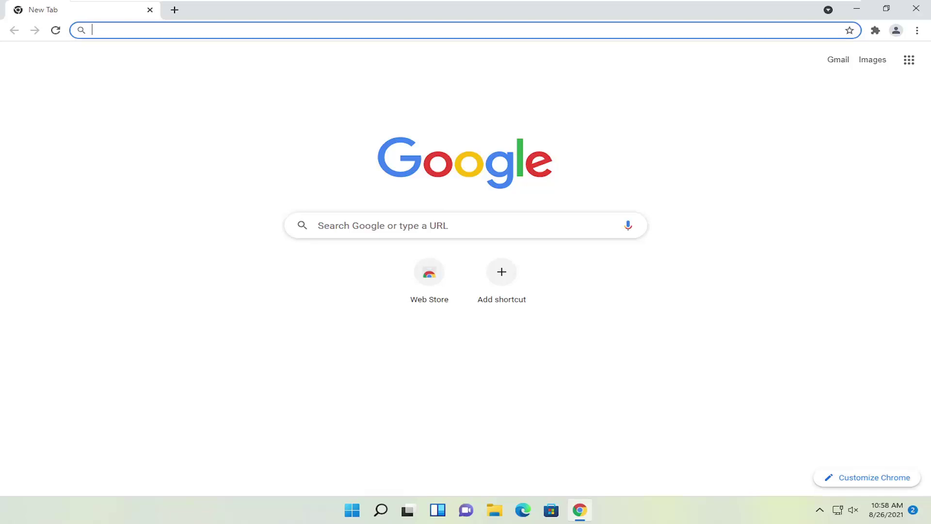
{"action": "type", "text": "ca"}
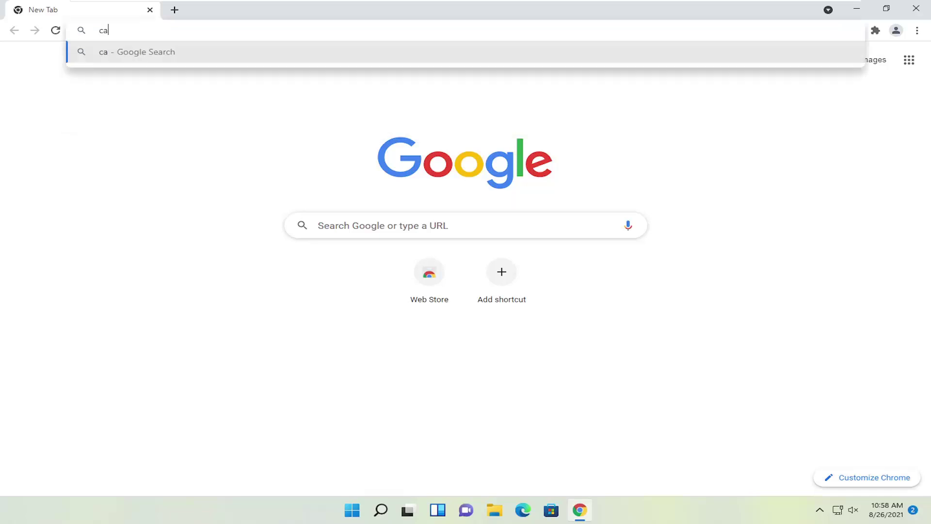
{"action": "type", "text": "non printer"}
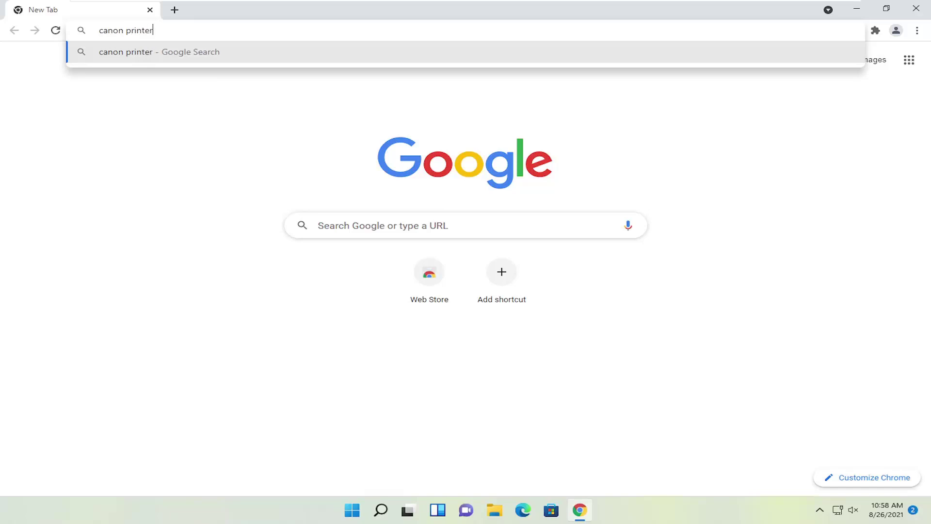
- Search Google for 'canon printer drivers' and open Canon U.S.A.'s Drivers & Downloads result
{"action": "key", "text": "Return"}
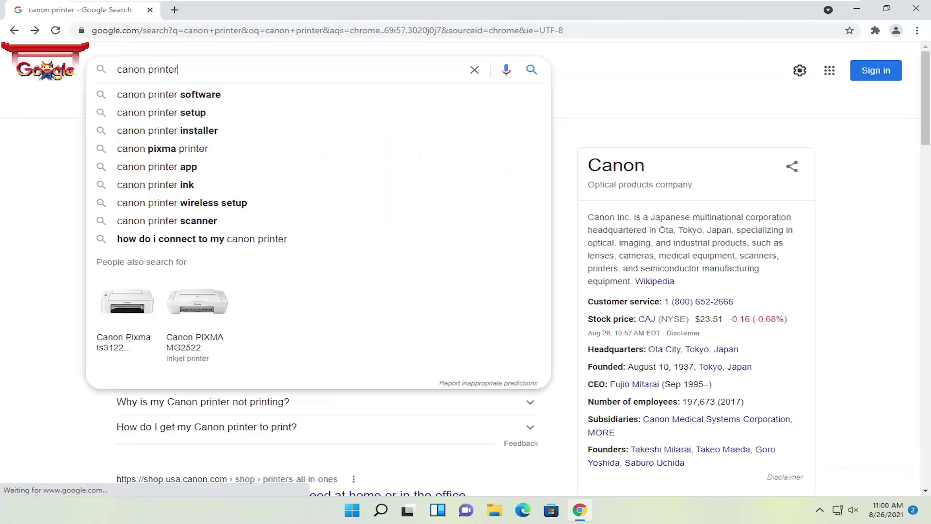
{"action": "type", "text": " driv"}
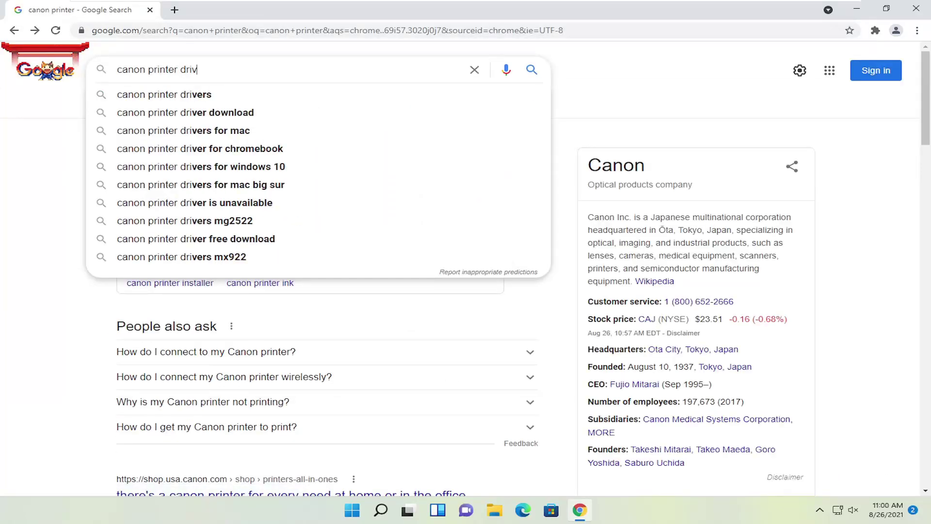
{"action": "type", "text": "ers"}
{"action": "key", "text": "Return"}
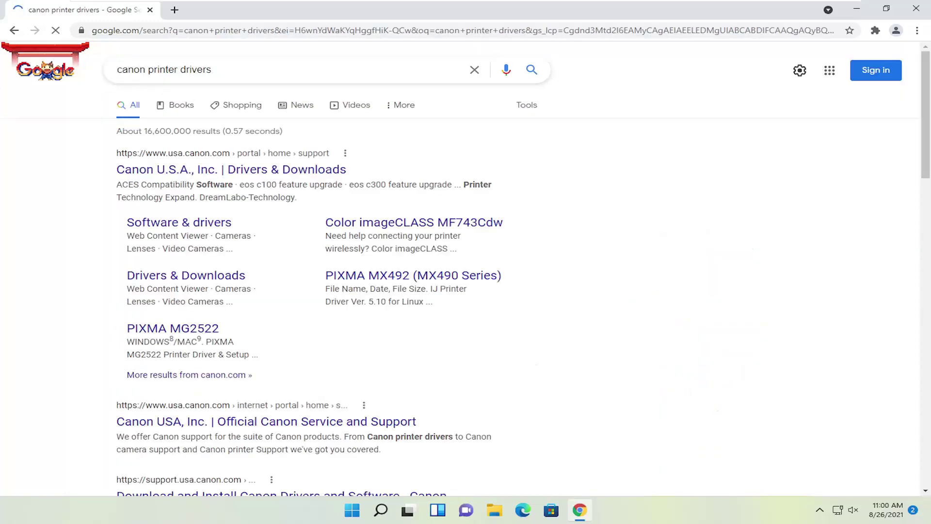
{"action": "left_click", "coordinate": [183, 172]}
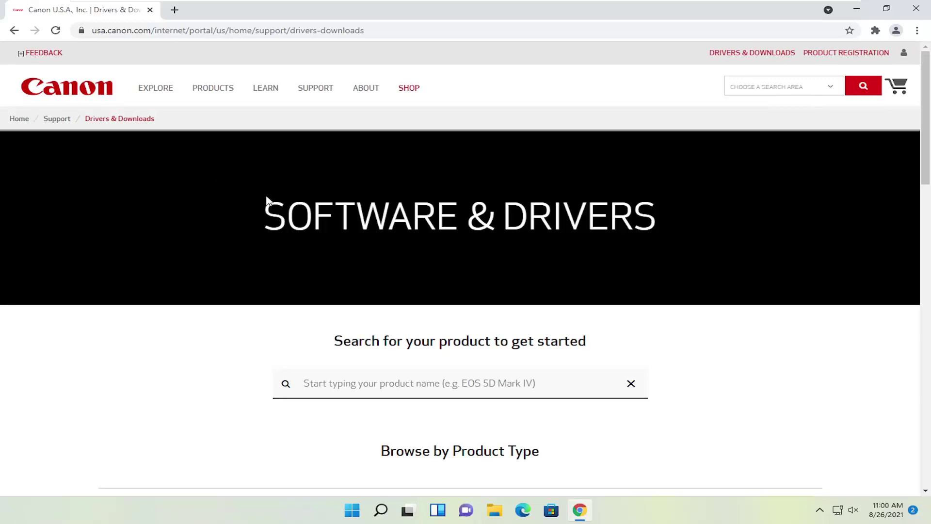
{"action": "scroll", "coordinate": [268, 202], "scroll_direction": "down", "scroll_amount": 3}
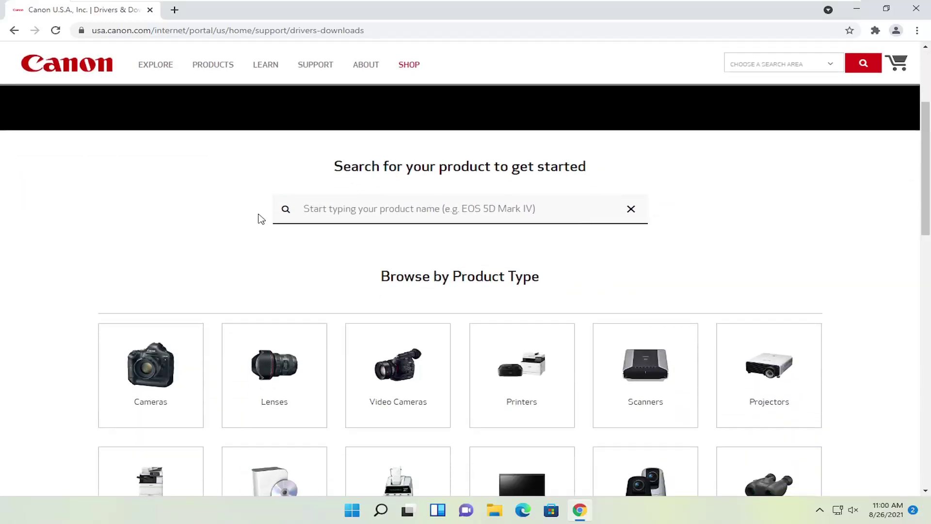
{"action": "scroll", "coordinate": [463, 249], "scroll_direction": "down", "scroll_amount": 1}
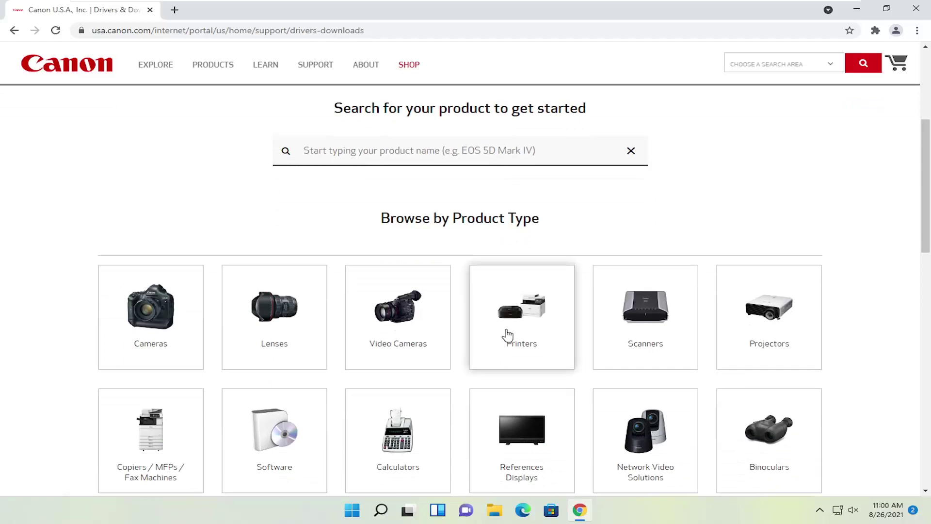
- Browse Printers then PIXMA, download the G2000 series full driver, and run the downloaded file
{"action": "left_click", "coordinate": [531, 304]}
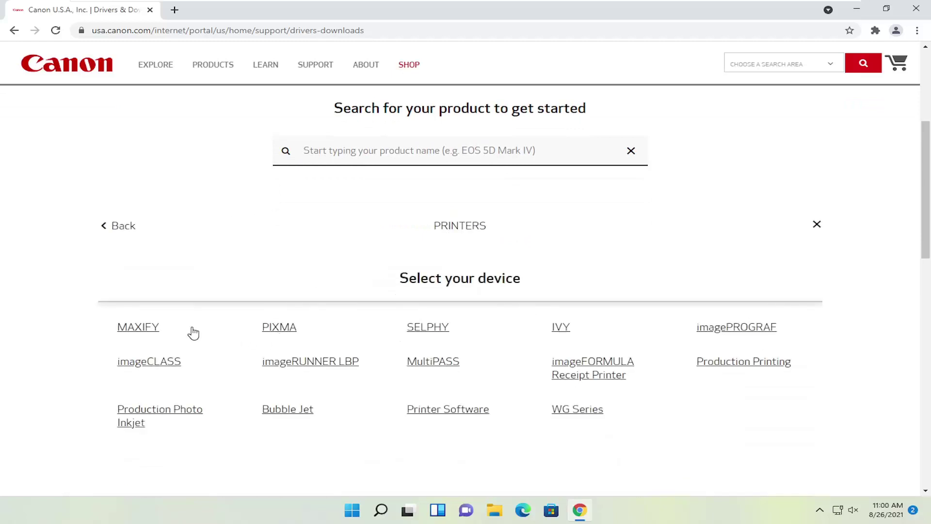
{"action": "left_click", "coordinate": [287, 328]}
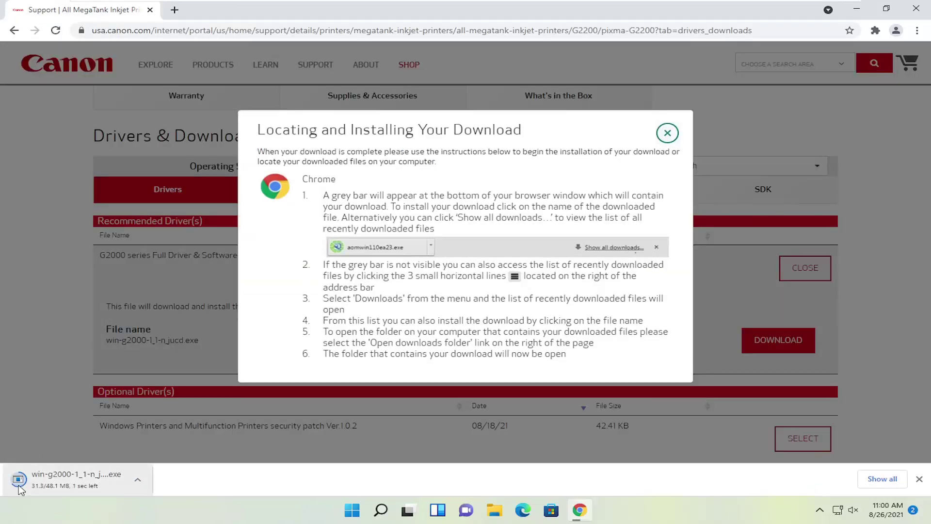
{"action": "left_click", "coordinate": [51, 479]}
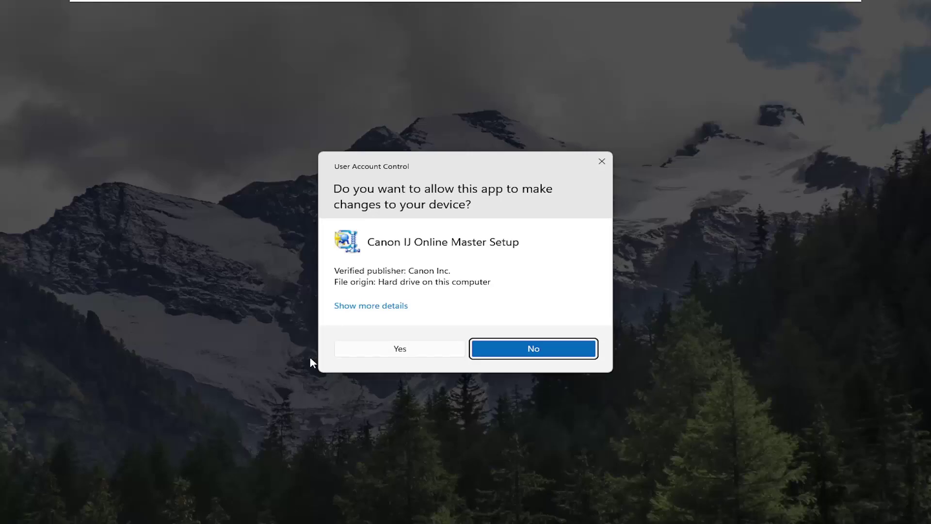
- Allow the UAC prompt and start the Canon G2000 series setup
{"action": "left_click", "coordinate": [399, 349]}
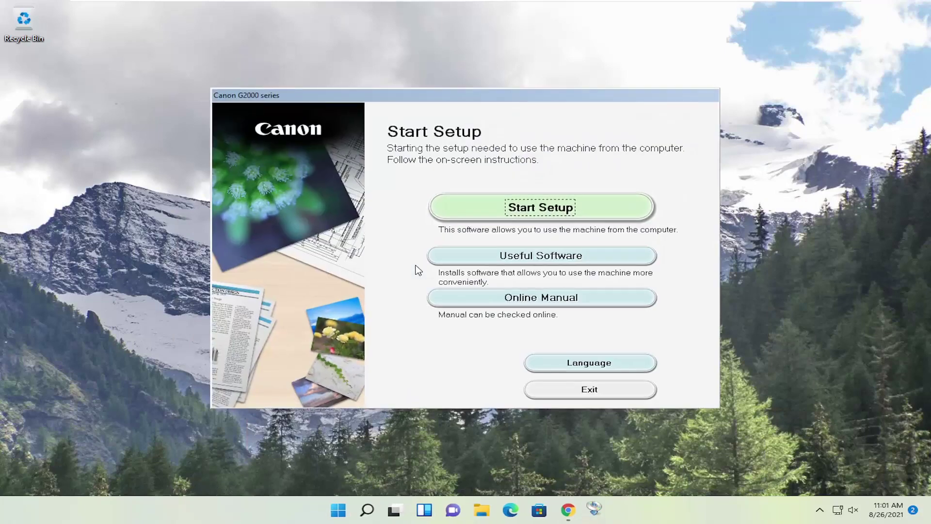
{"action": "left_click", "coordinate": [559, 206]}
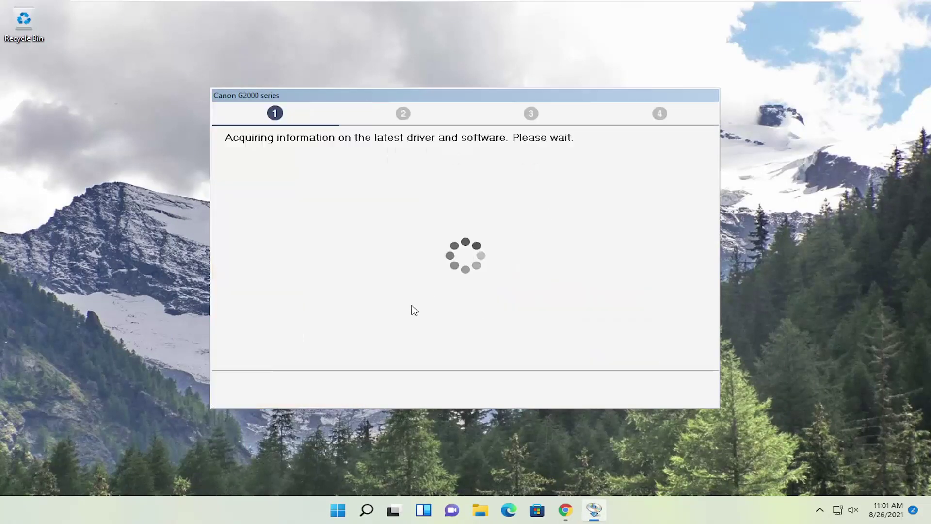